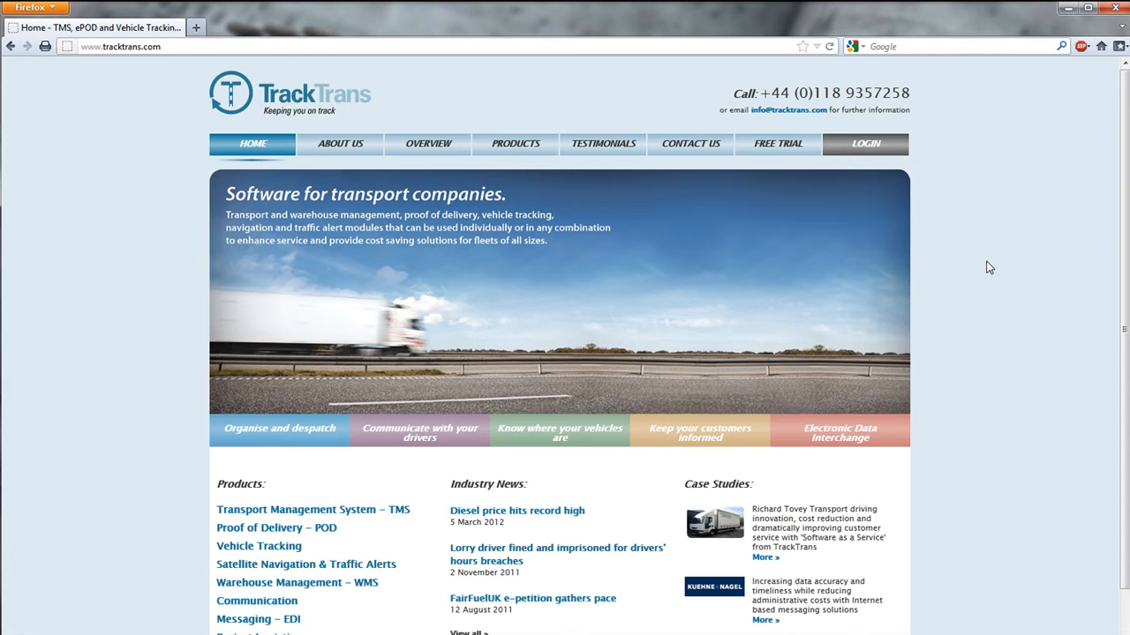
- Sign in to Web POD through the members login page and start a Collection on Board status for the Melton Mowbray job
left_click(869, 152)
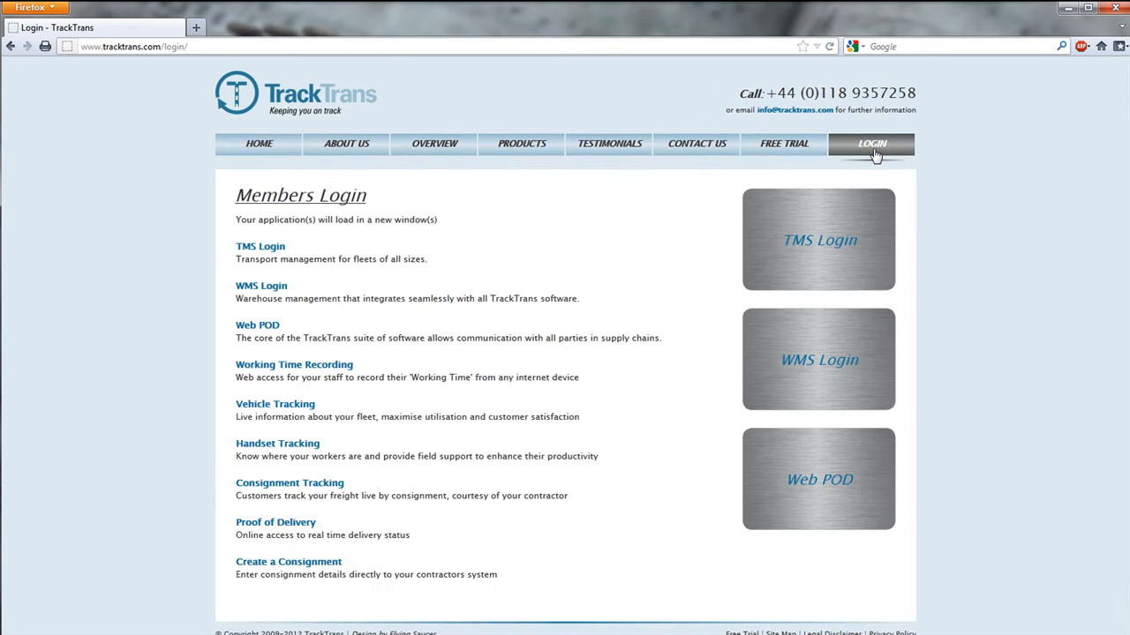
left_click(821, 489)
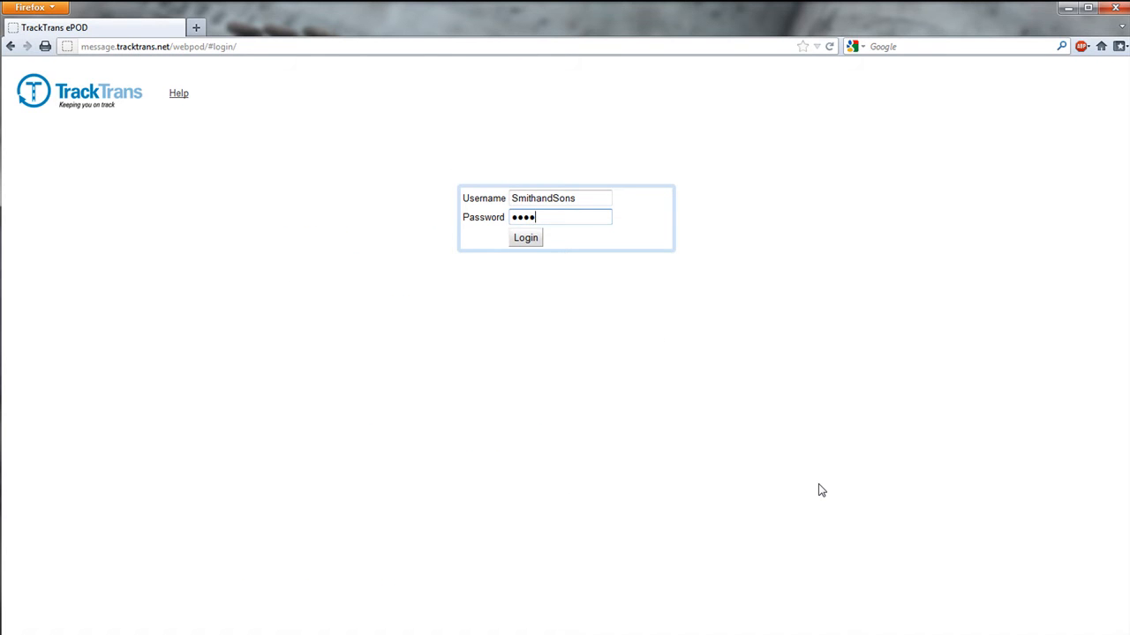
left_click(527, 241)
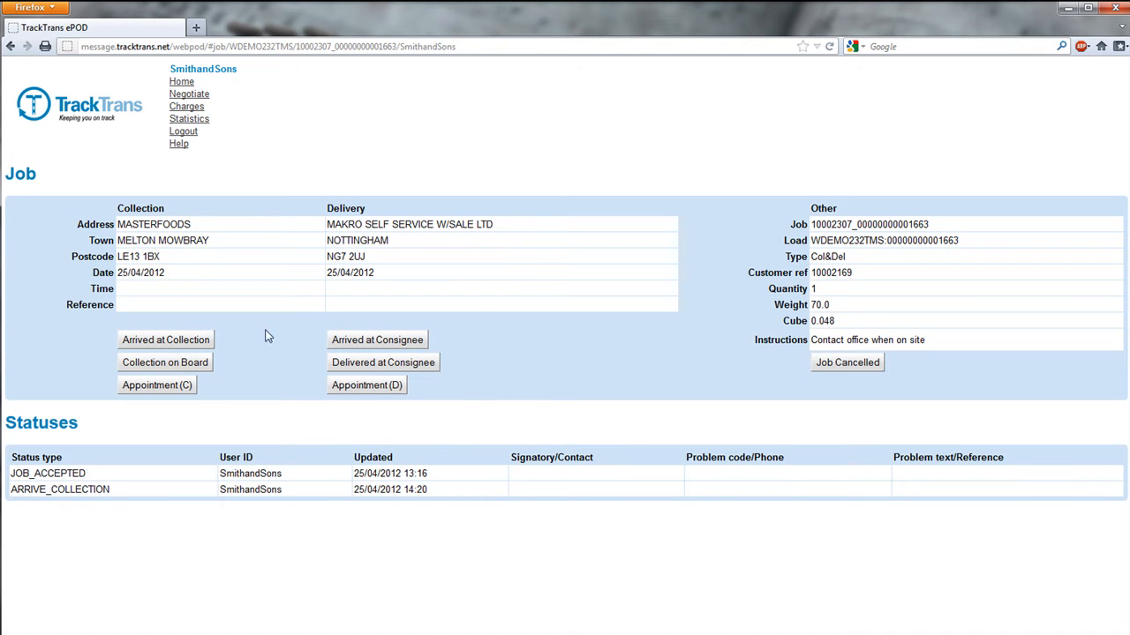
left_click(189, 365)
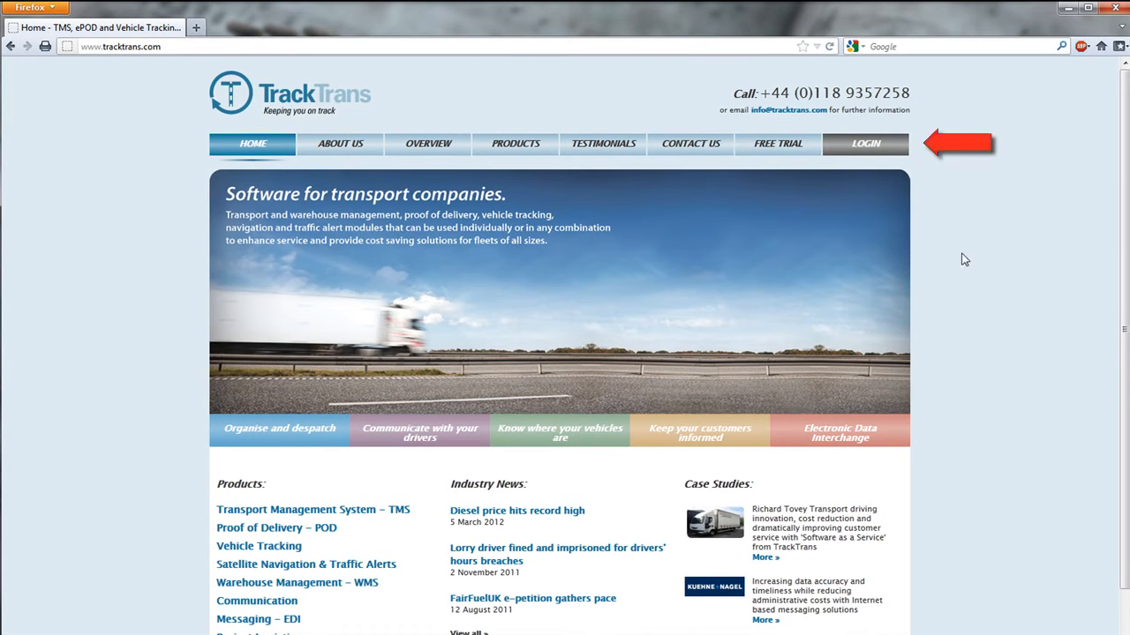
- Go to the Web POD login from the site's members login page and sign in as SmithandSons with the account password
left_click(873, 153)
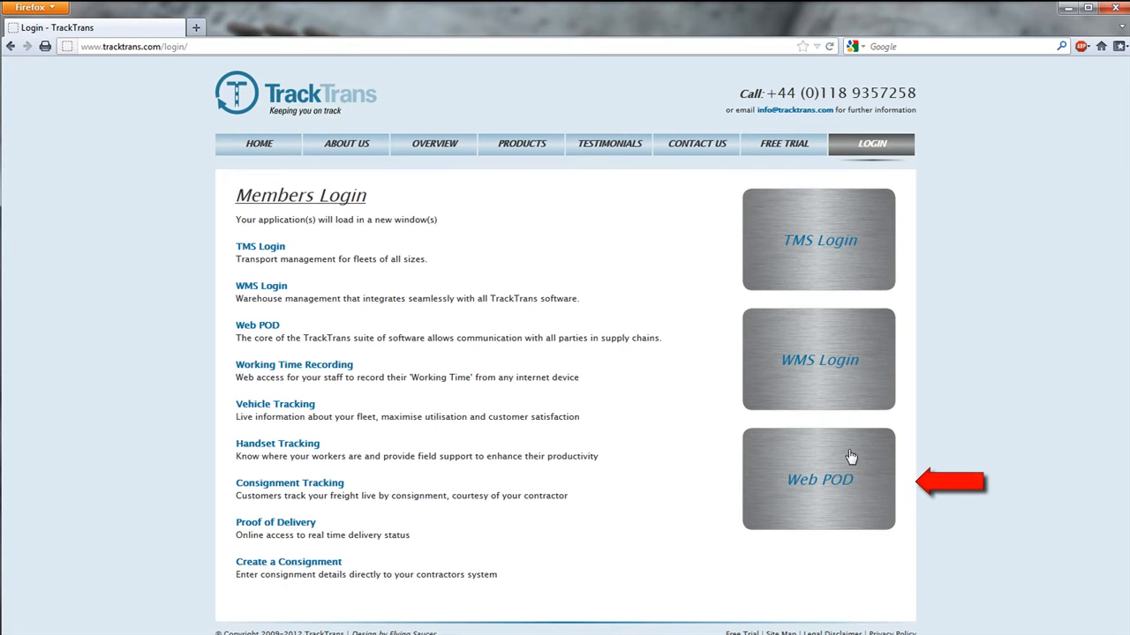
left_click(820, 490)
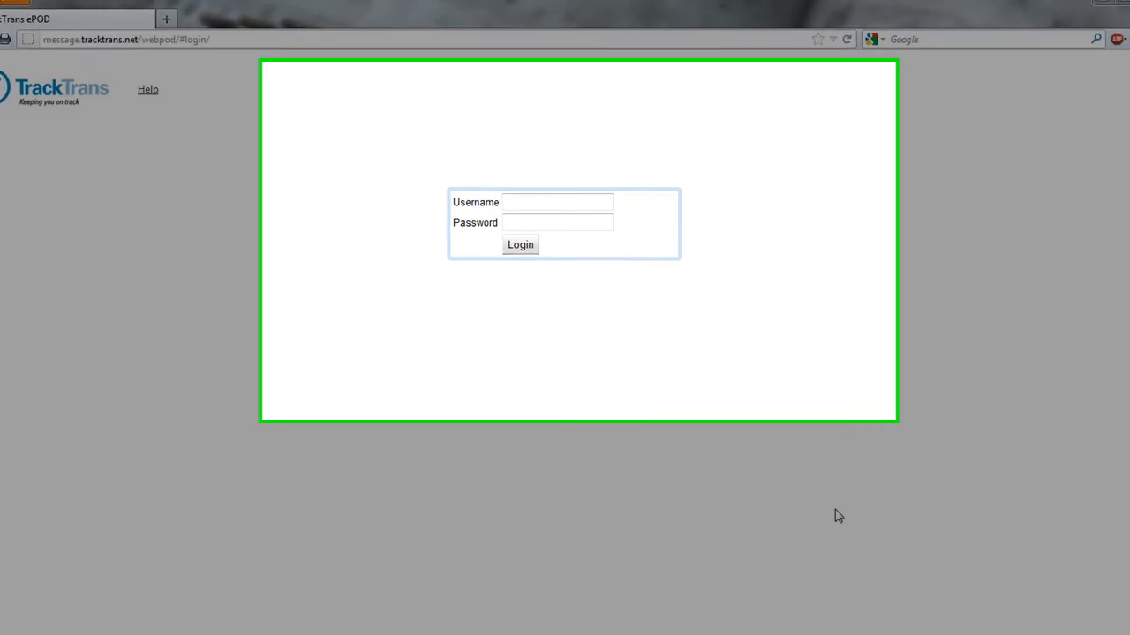
type("Smithan")
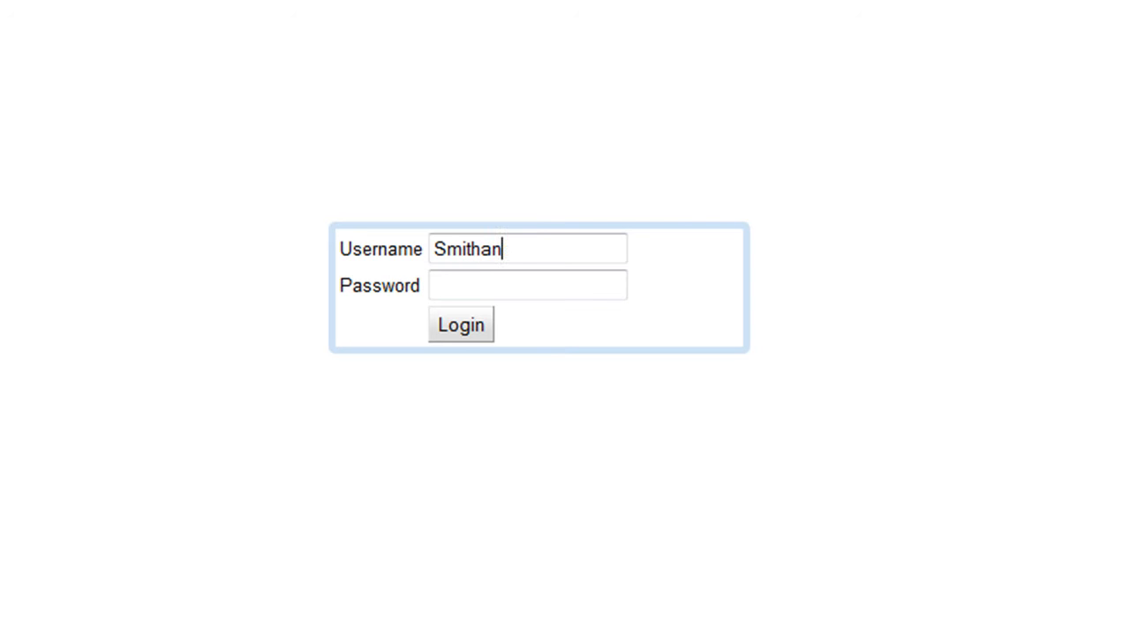
type("dSons")
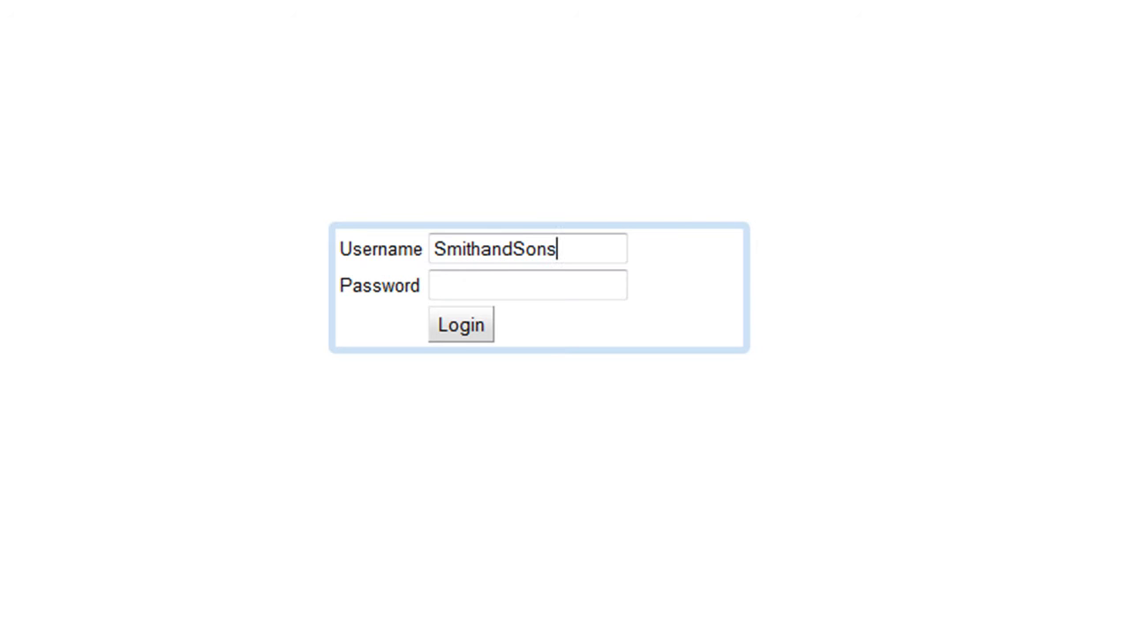
key("Tab")
type("••••")
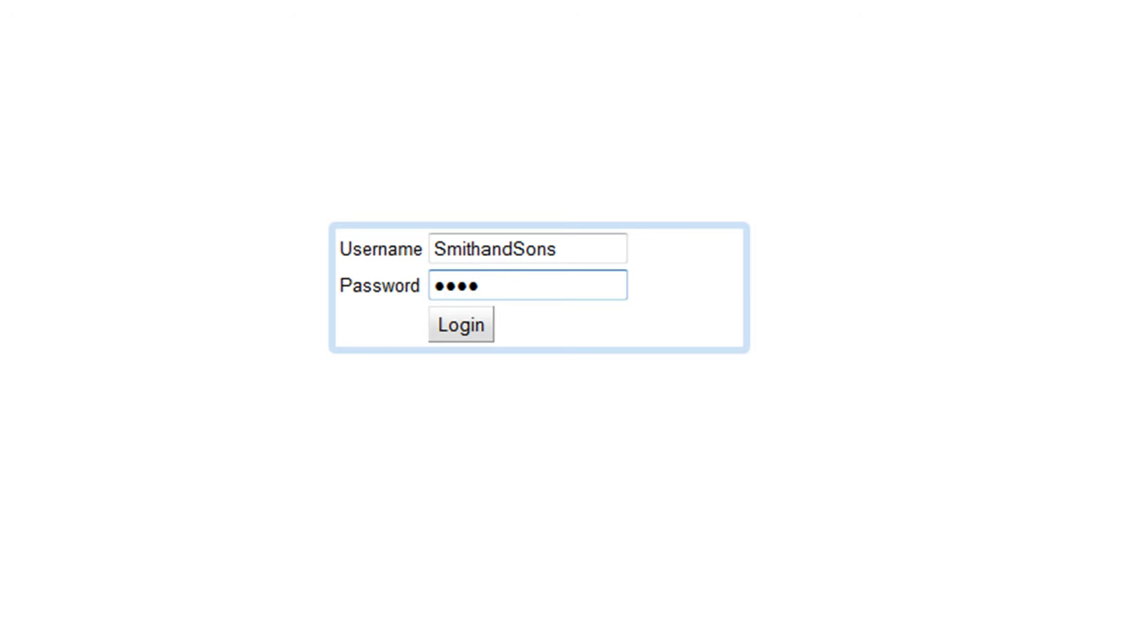
left_click(462, 336)
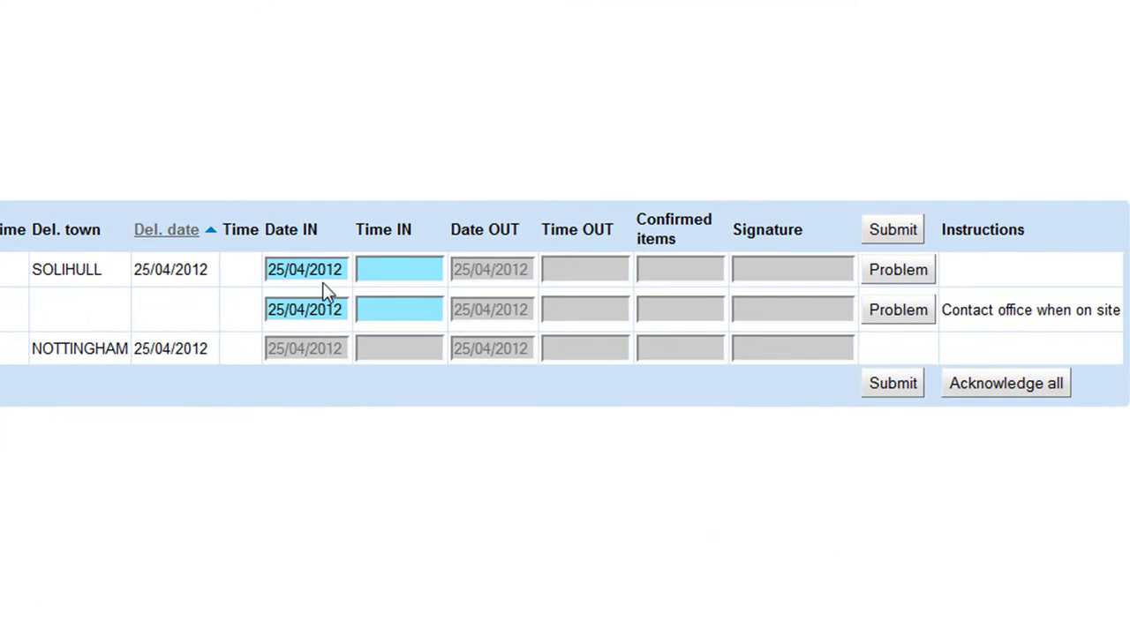
- Set the Solihull delivery's arrival to Date IN 25/04/2012 and Time IN 11:20
left_click(617, 257)
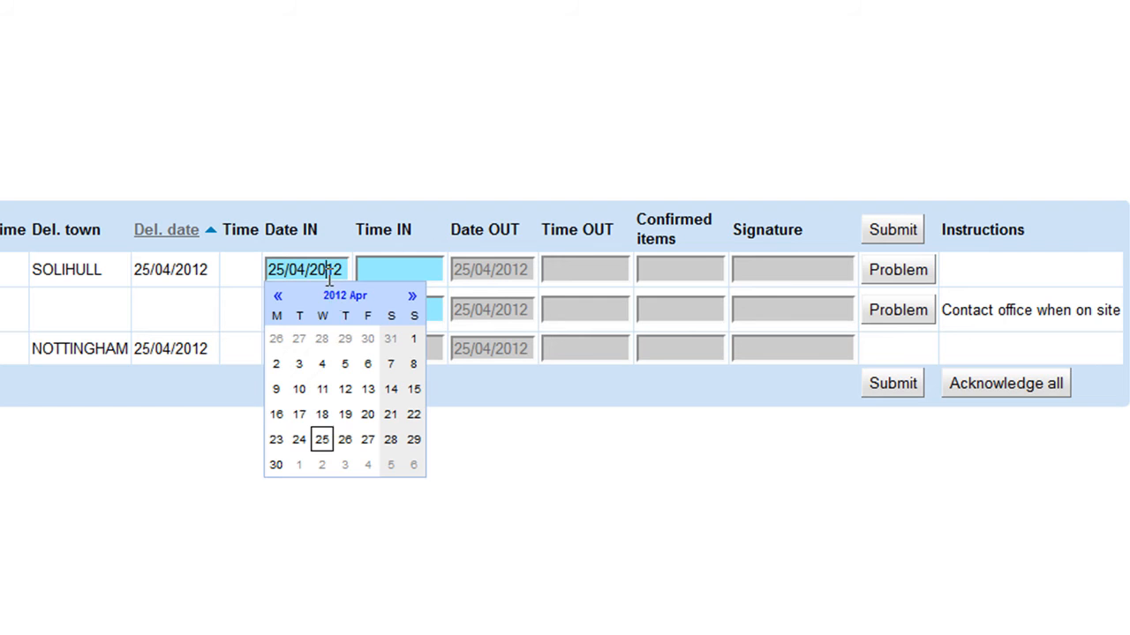
left_click(324, 443)
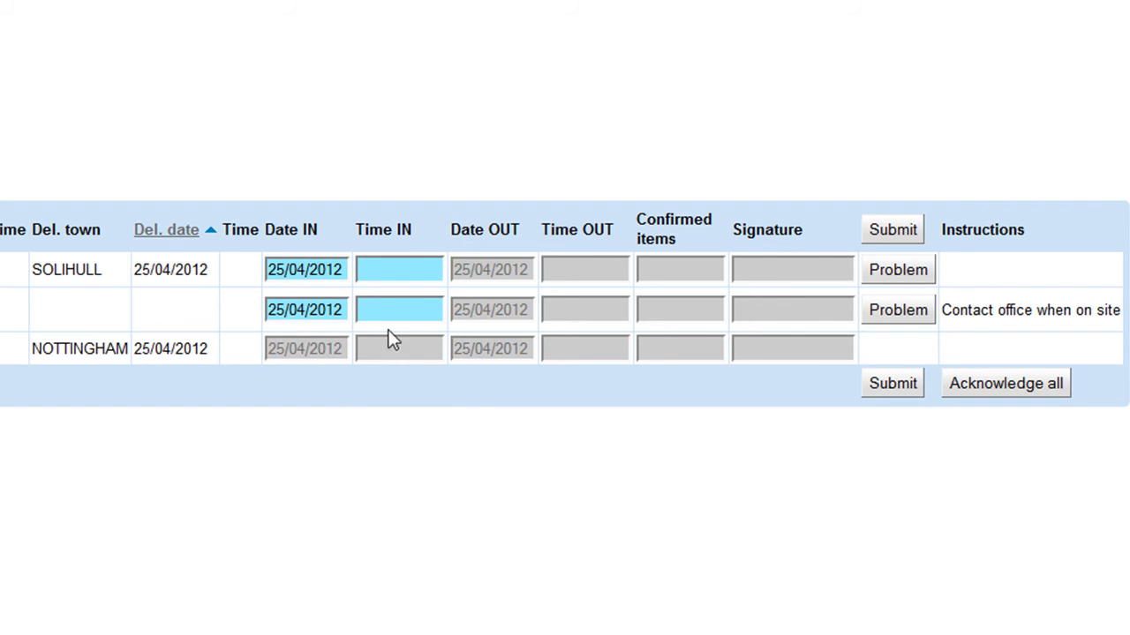
left_click(399, 269)
type("1120")
key("Tab")
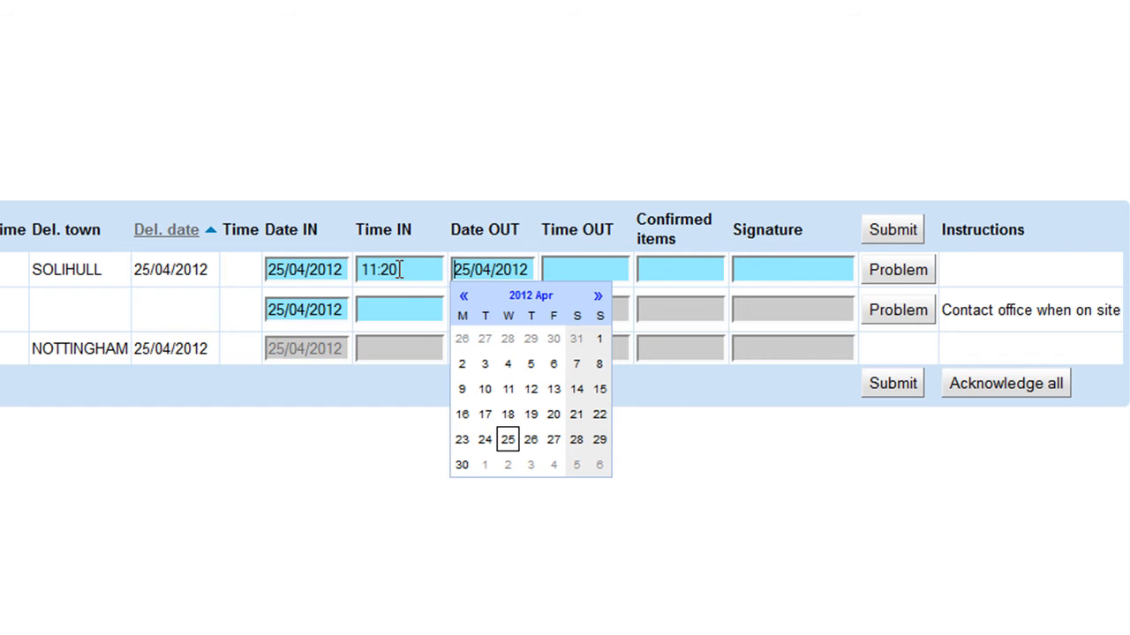
- Complete the Solihull delivery with Date OUT 25/04/2012, Time OUT 11:45, 4 confirmed items and the signatory's name, and submit it
left_click(509, 439)
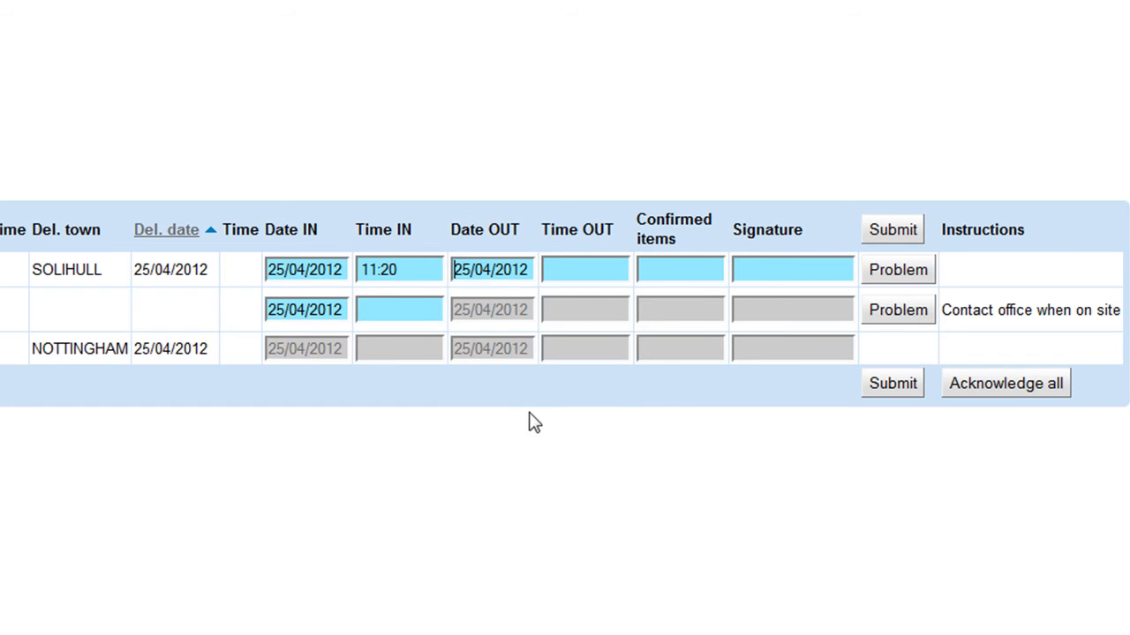
left_click(586, 267)
type("1145")
key("Tab")
type("4")
key("Tab")
type("C. Chadwi")
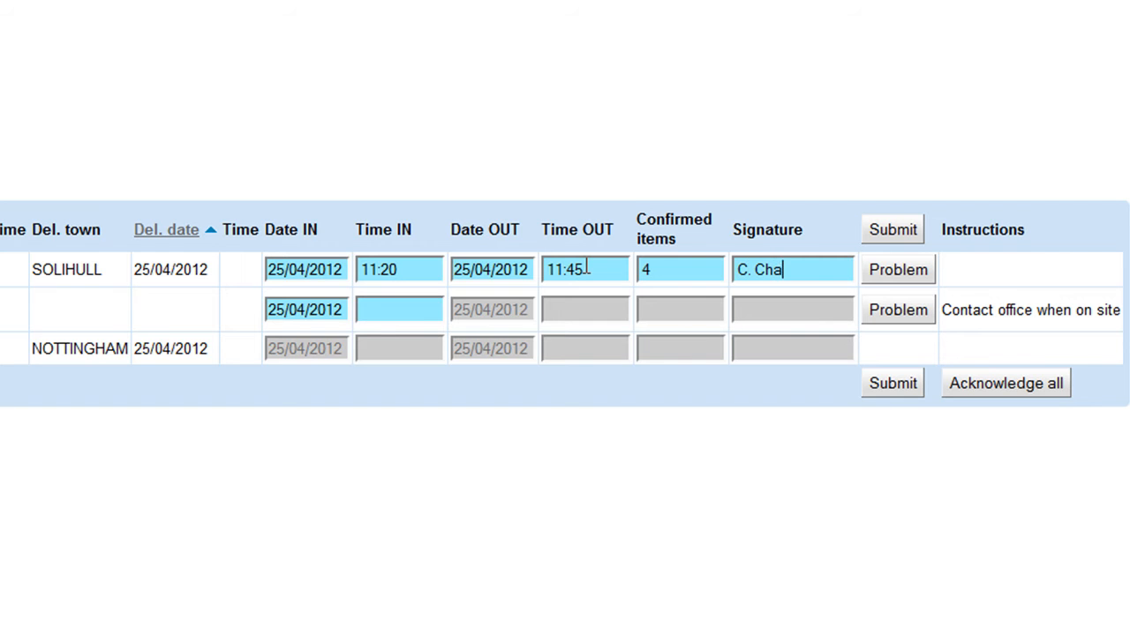
type("ck")
left_click(885, 240)
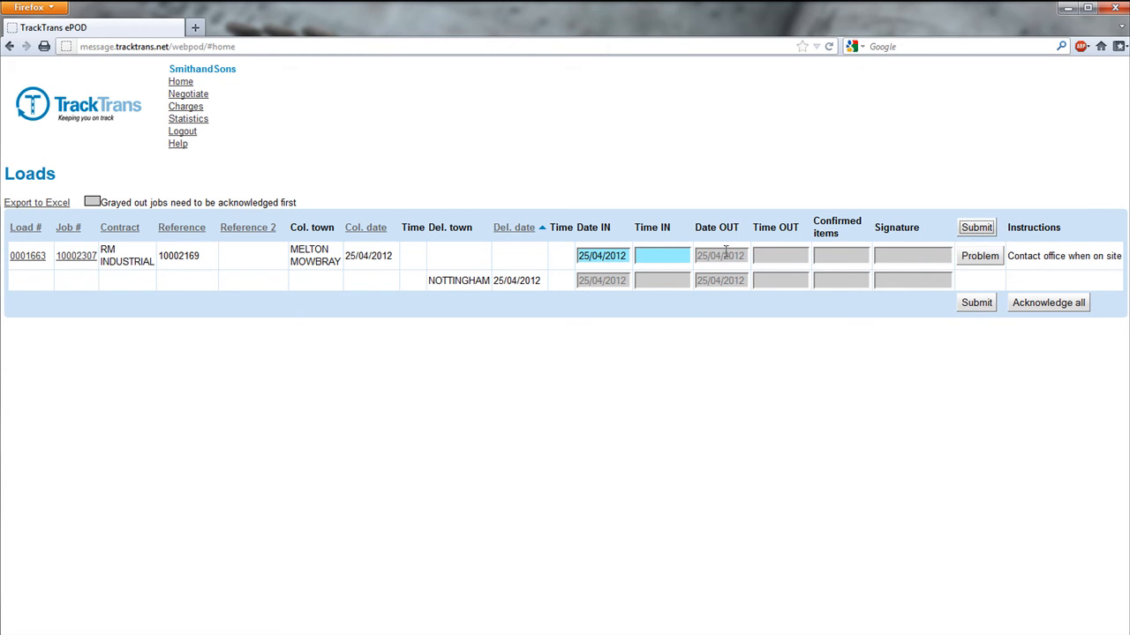
- Open the Melton Mowbray to Nottingham job and add an Arrived at Collection status dated 25/04/2012 at 14:10
left_click(80, 258)
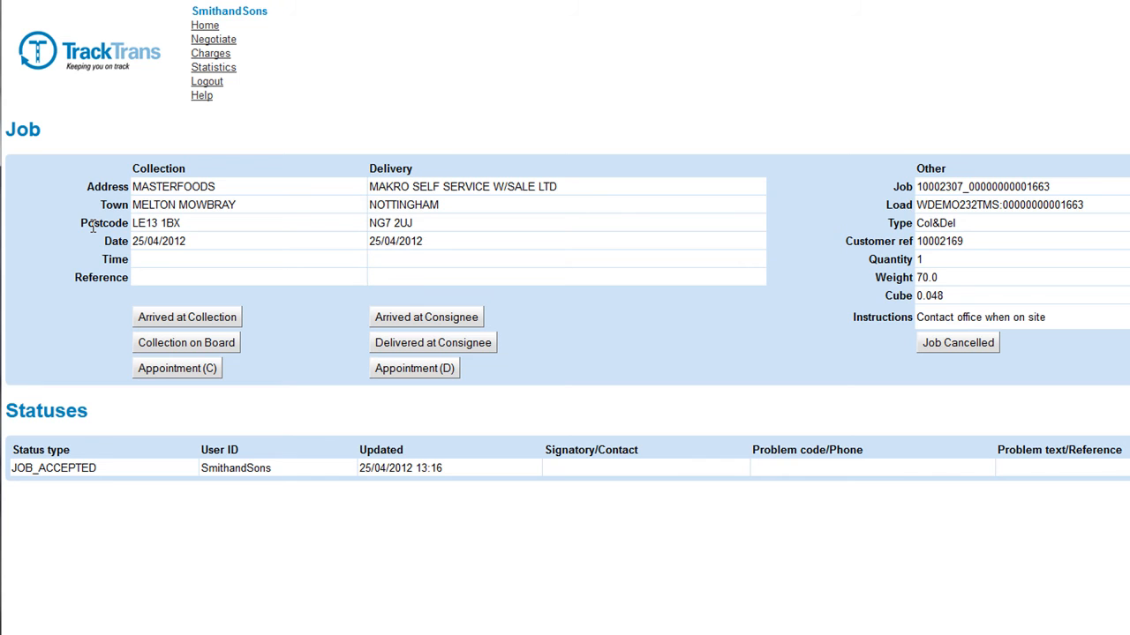
left_click(160, 320)
left_click(623, 323)
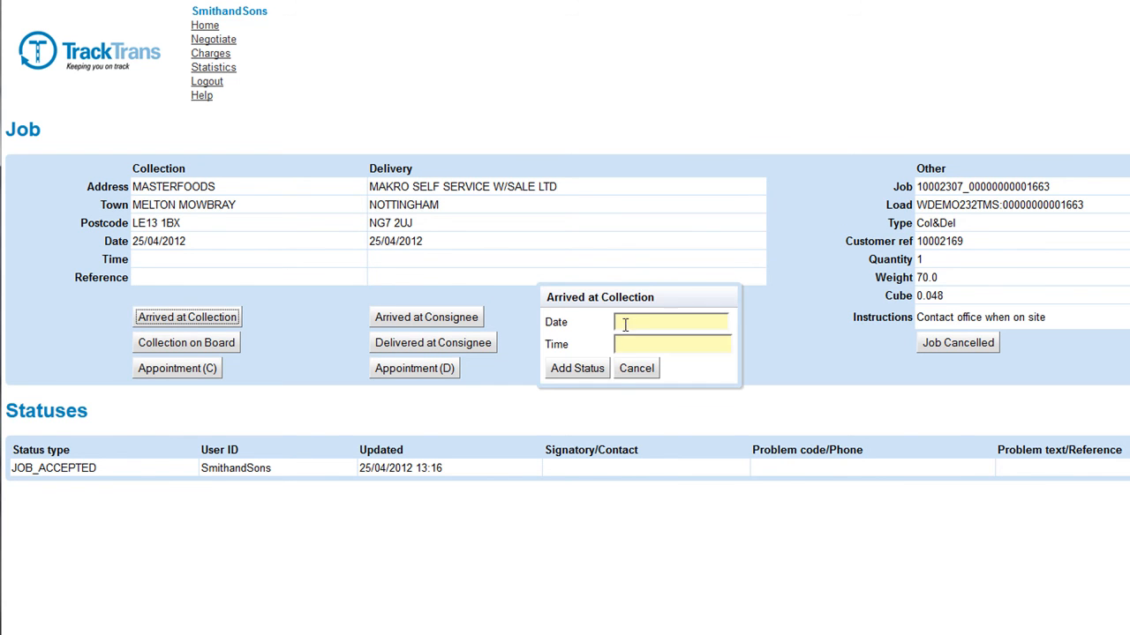
left_click(655, 445)
left_click(661, 346)
type("1410")
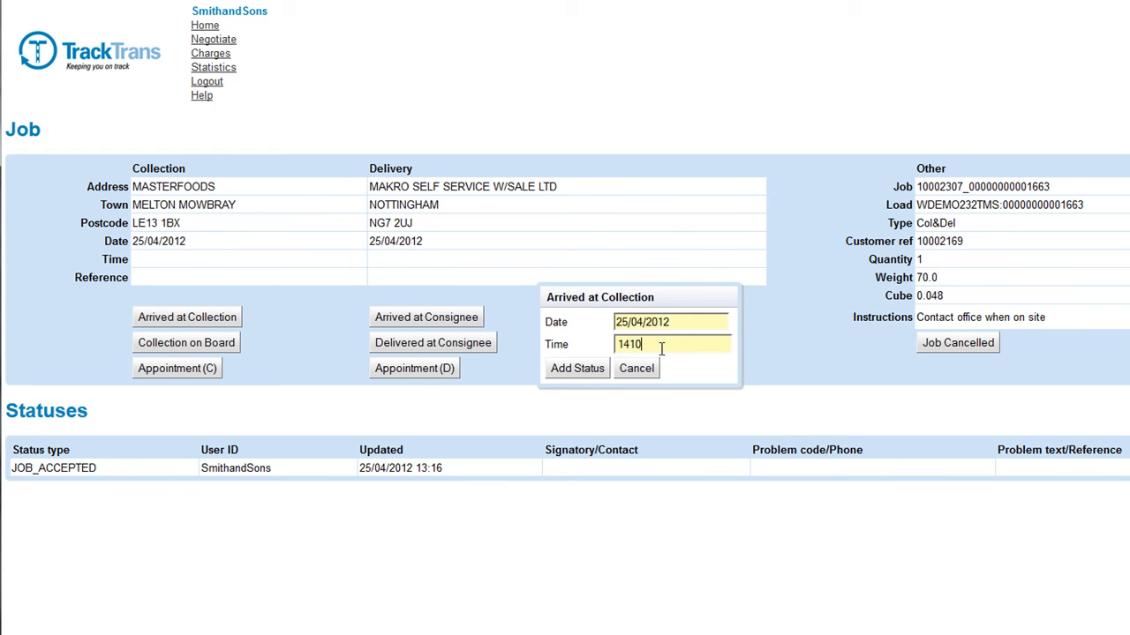
left_click(592, 368)
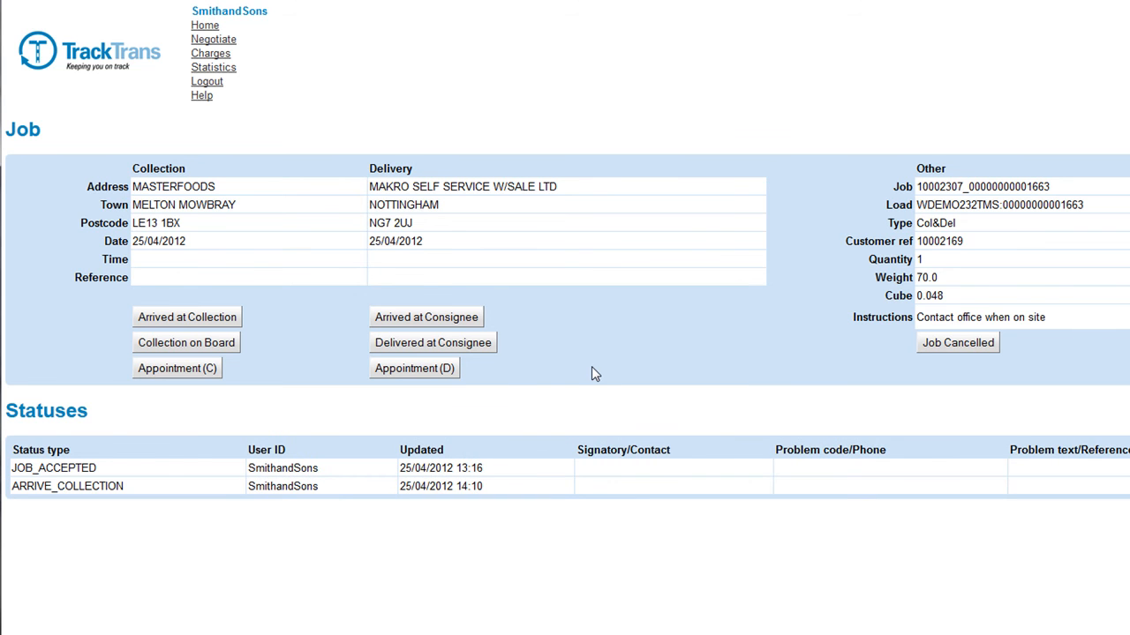
- Add a Collection on Board status dated 25/04/2012 at 14:52 with the signatory's name and the problem code No problem
left_click(219, 346)
left_click(648, 257)
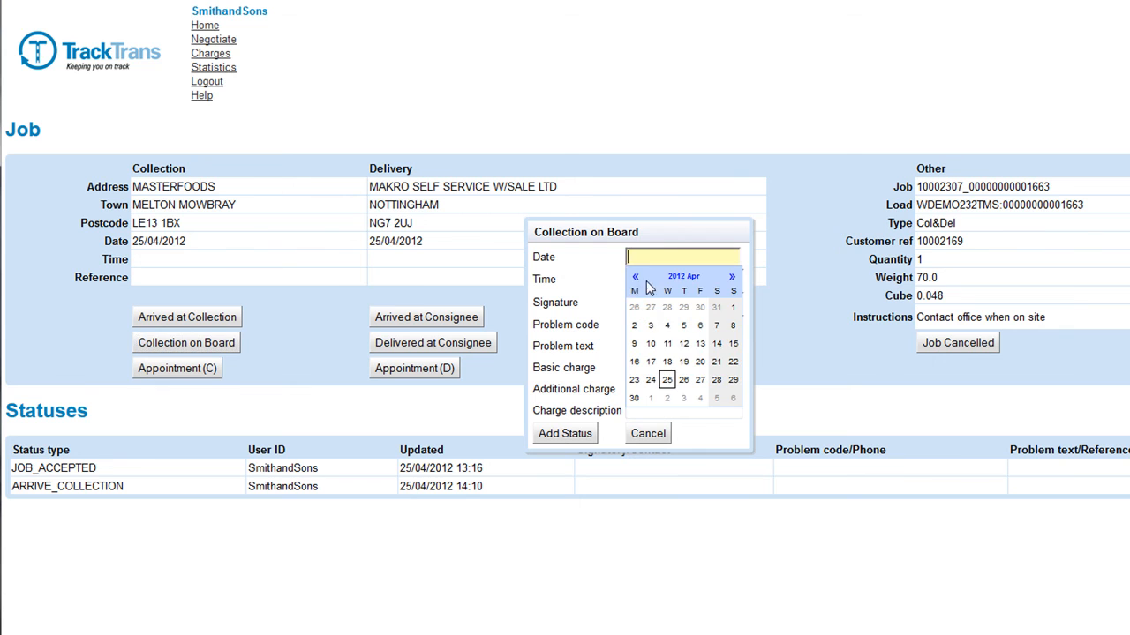
left_click(666, 379)
left_click(667, 278)
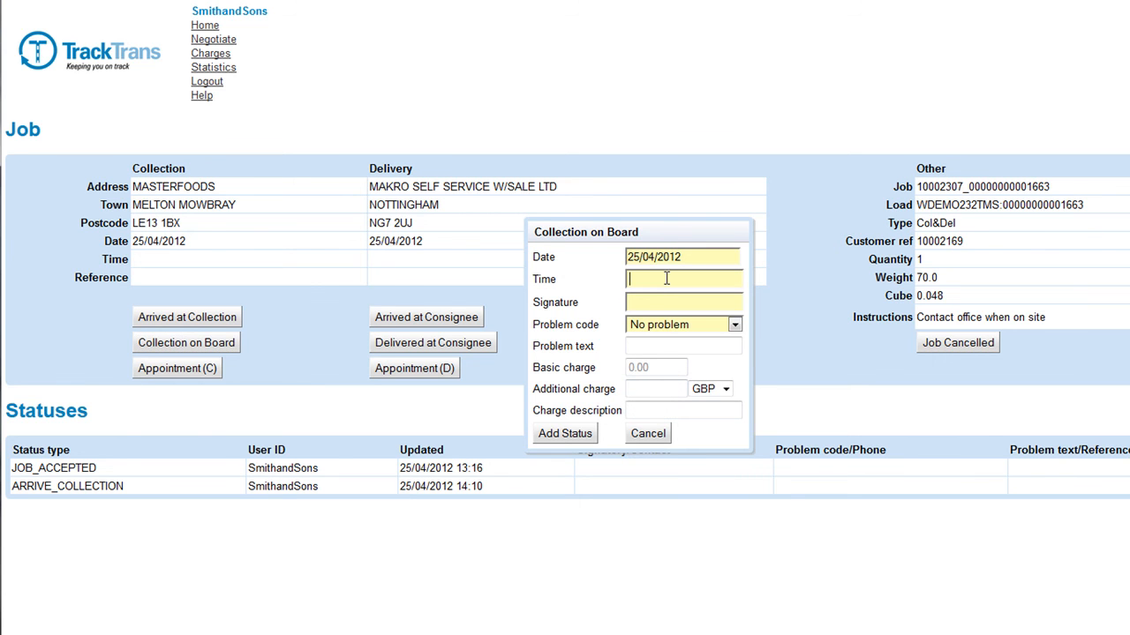
type("1452")
left_click(656, 302)
type("T. Smith")
left_click(731, 327)
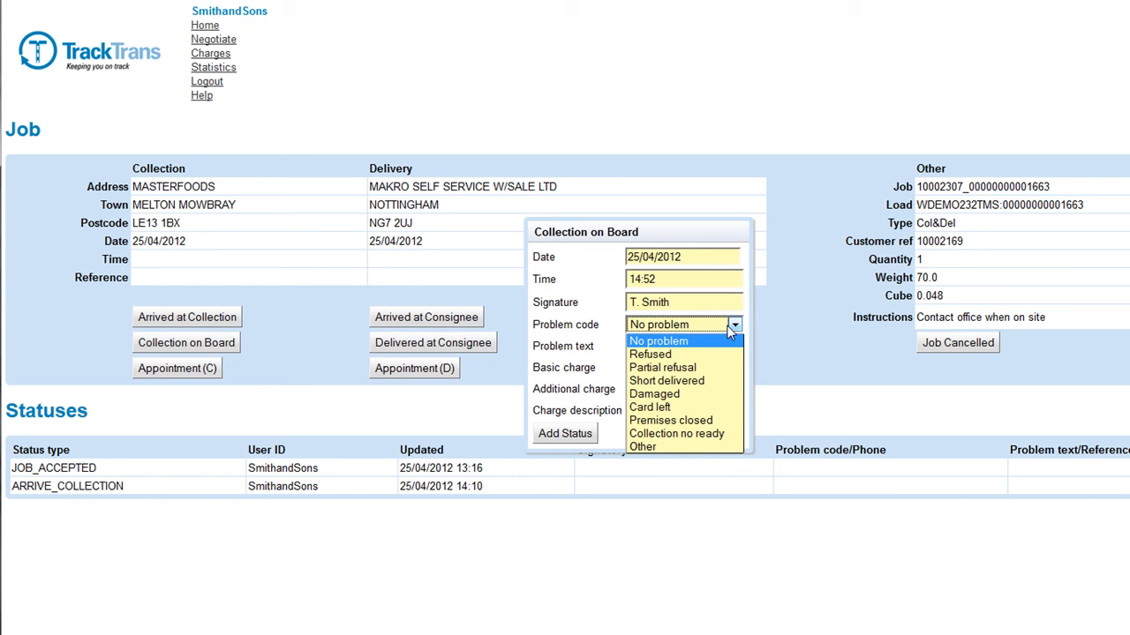
left_click(731, 326)
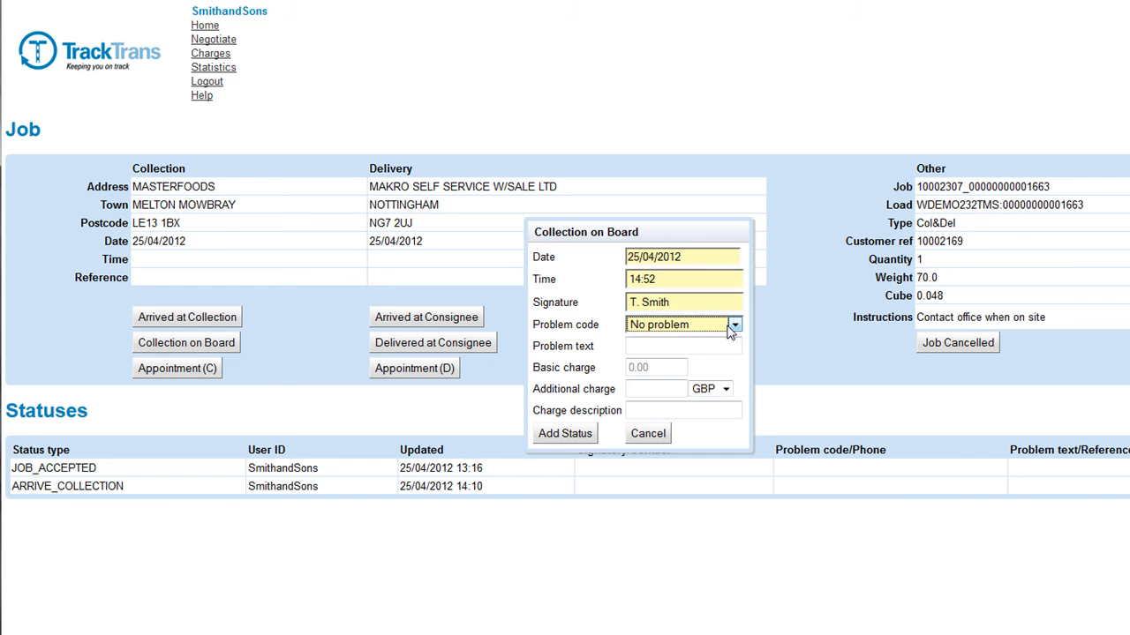
left_click(581, 435)
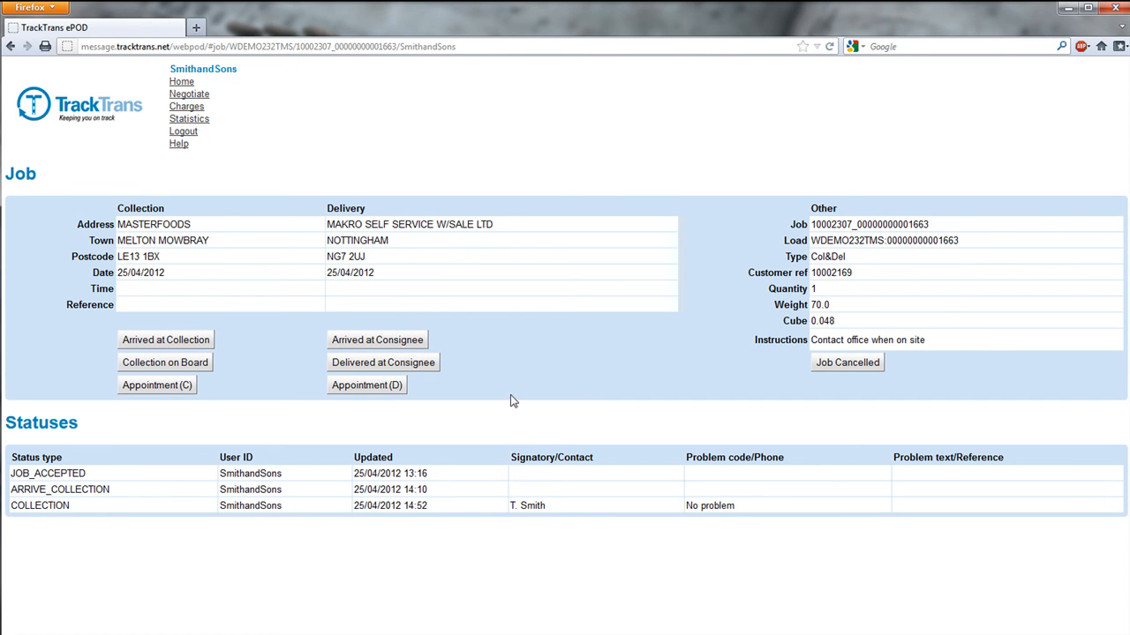
- Open the WebPOD help documentation
left_click(180, 145)
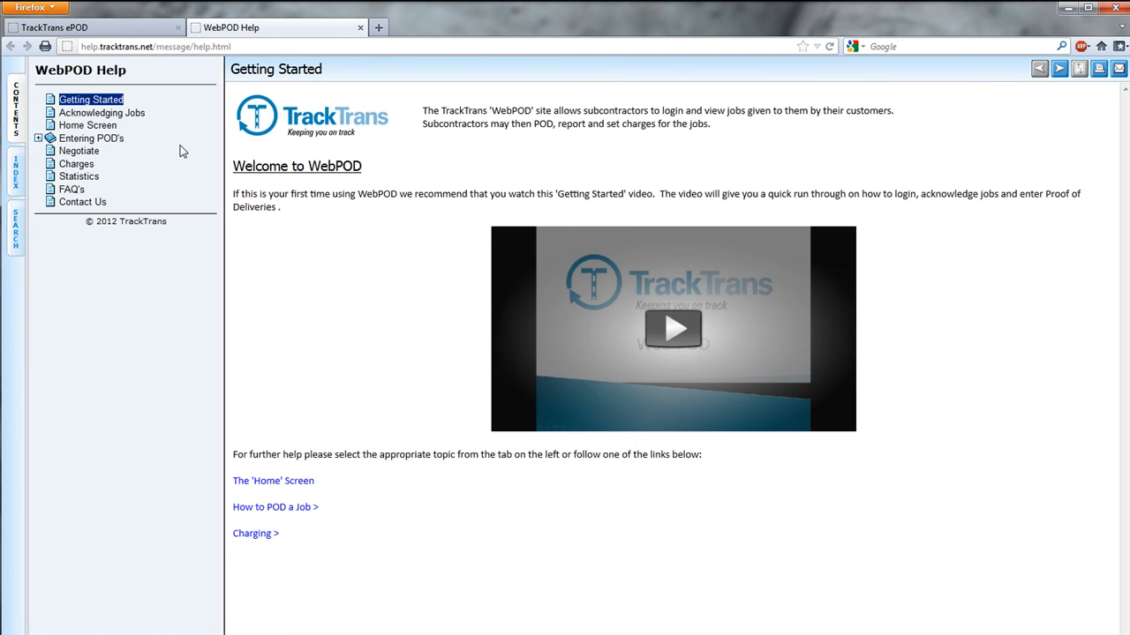